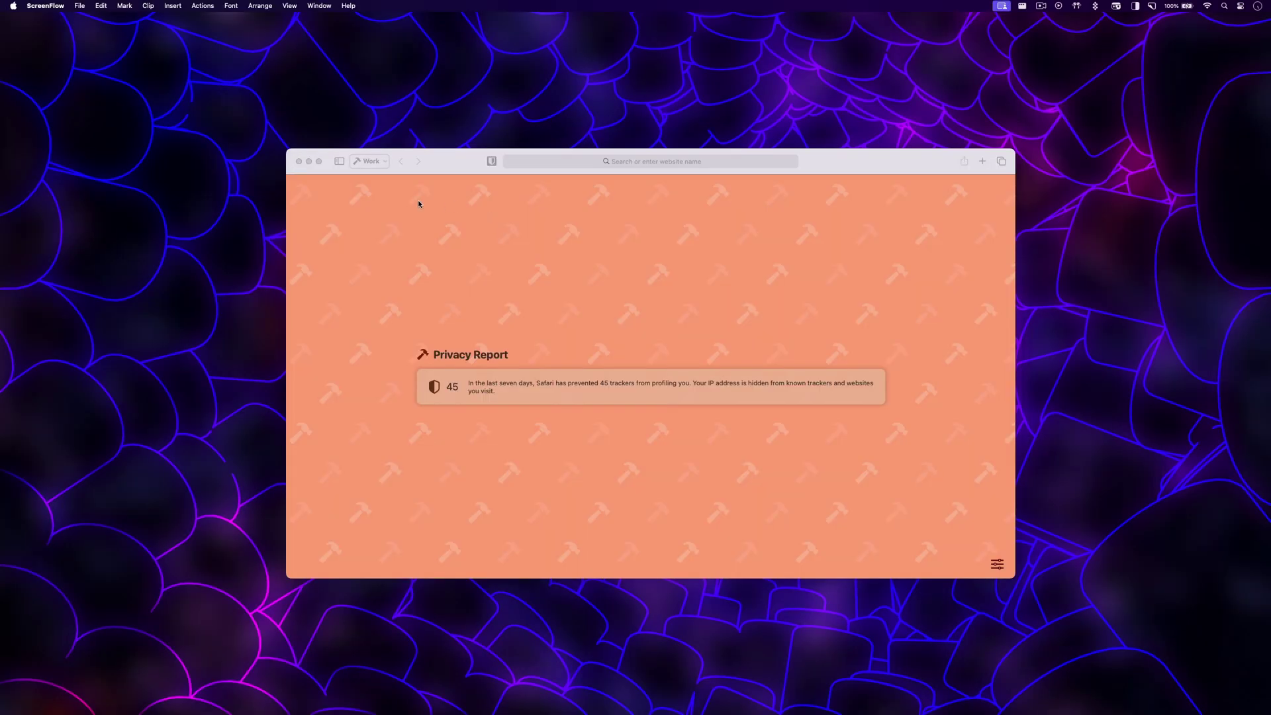
Step: Bring the Safari Work profile window to the front and close it
left_click(419, 203)
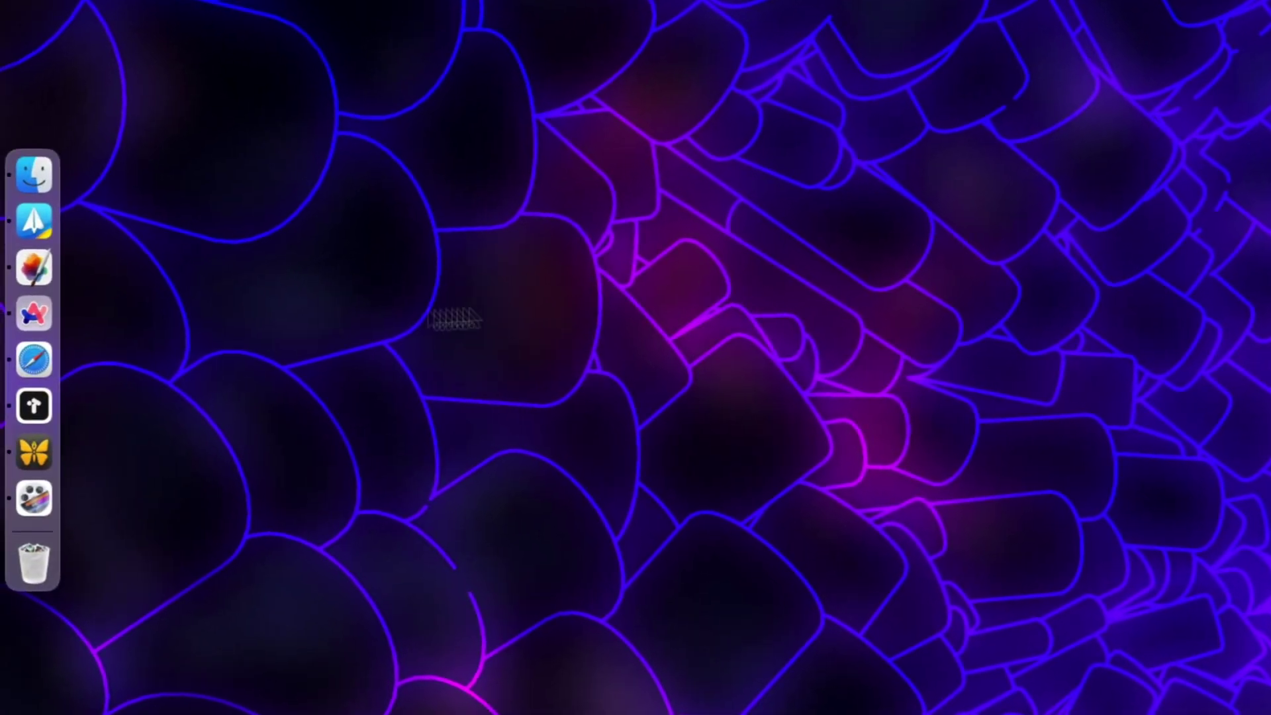
Step: Open a new Safari Work window from the Dock's New Window menu and activate it
right_click(39, 358)
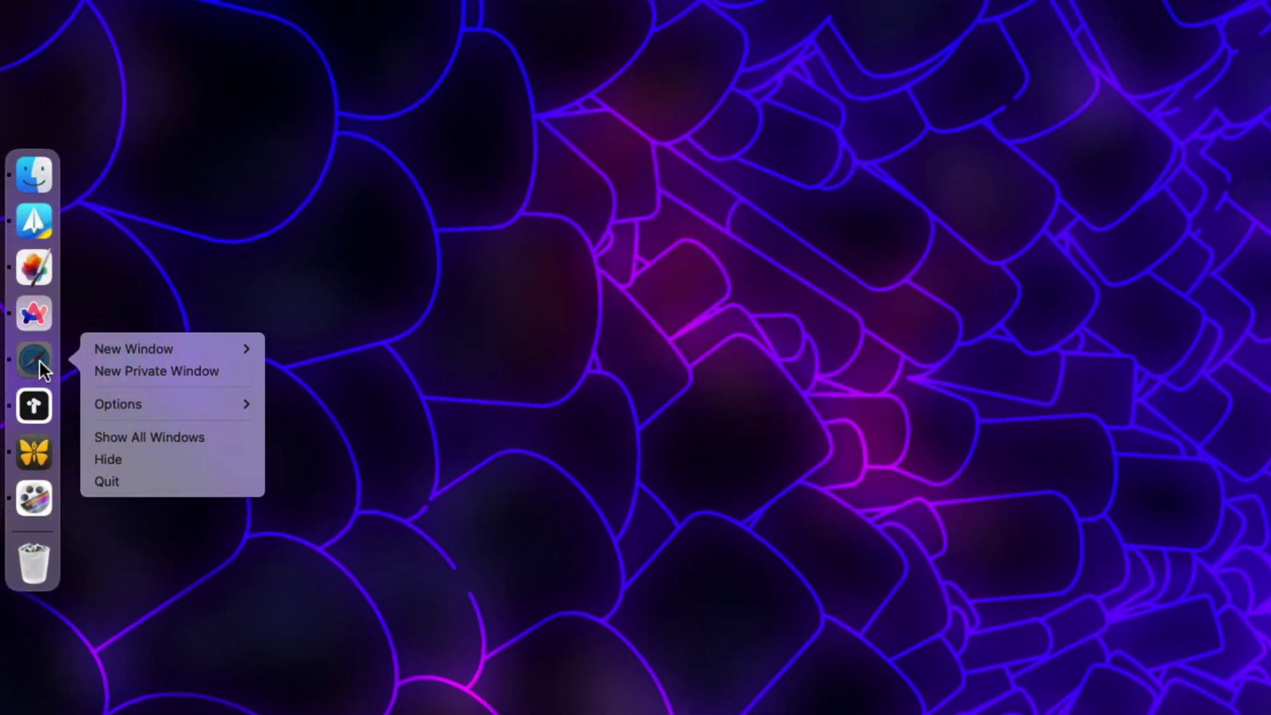
mouse_move(144, 346)
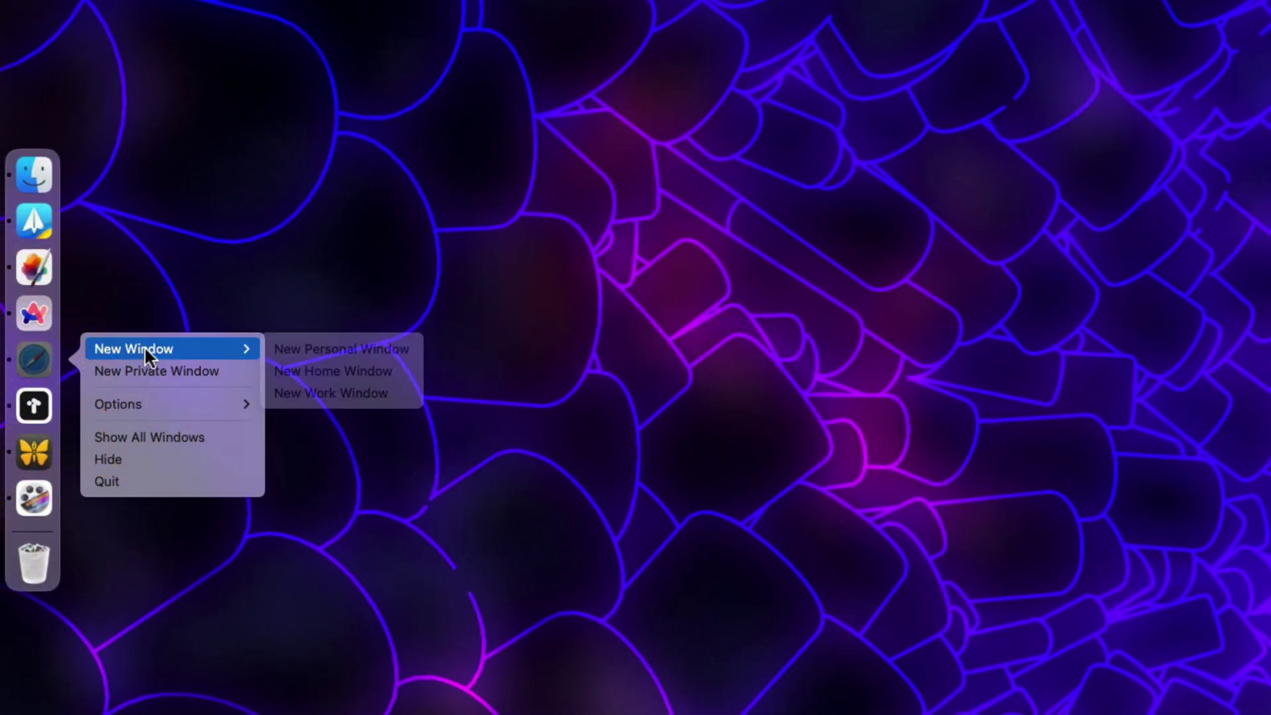
left_click(329, 393)
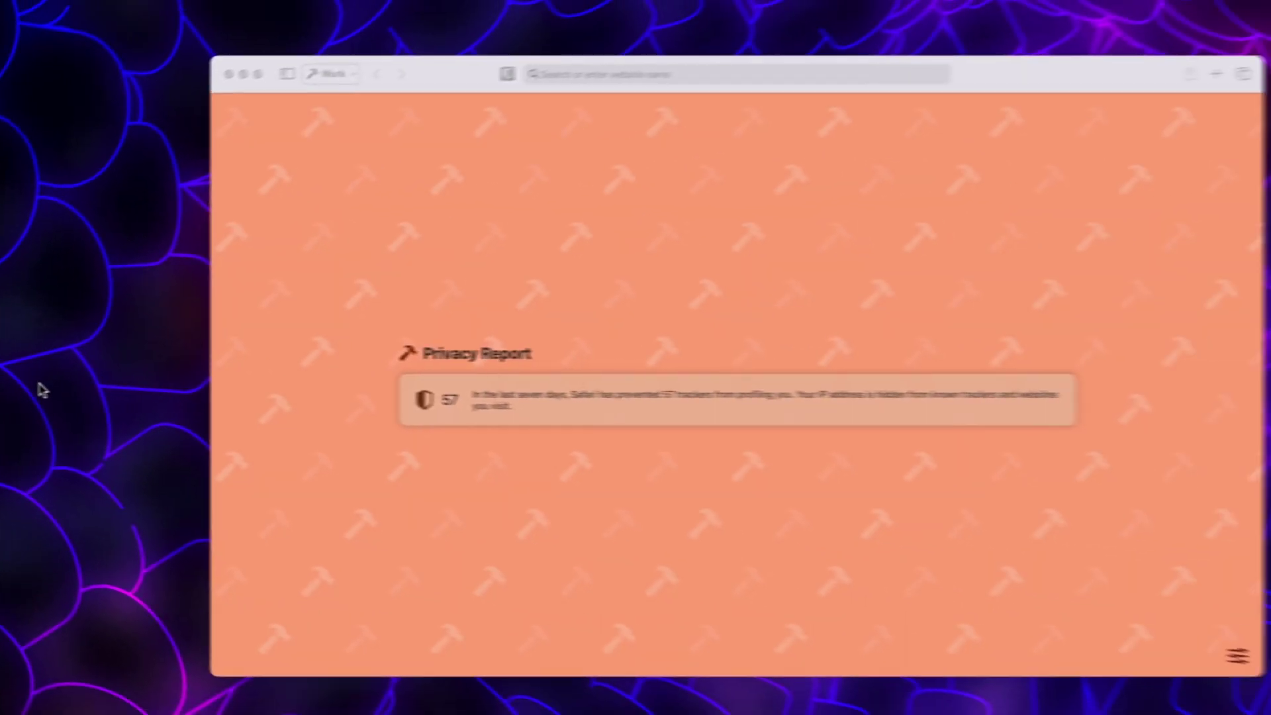
left_click(353, 220)
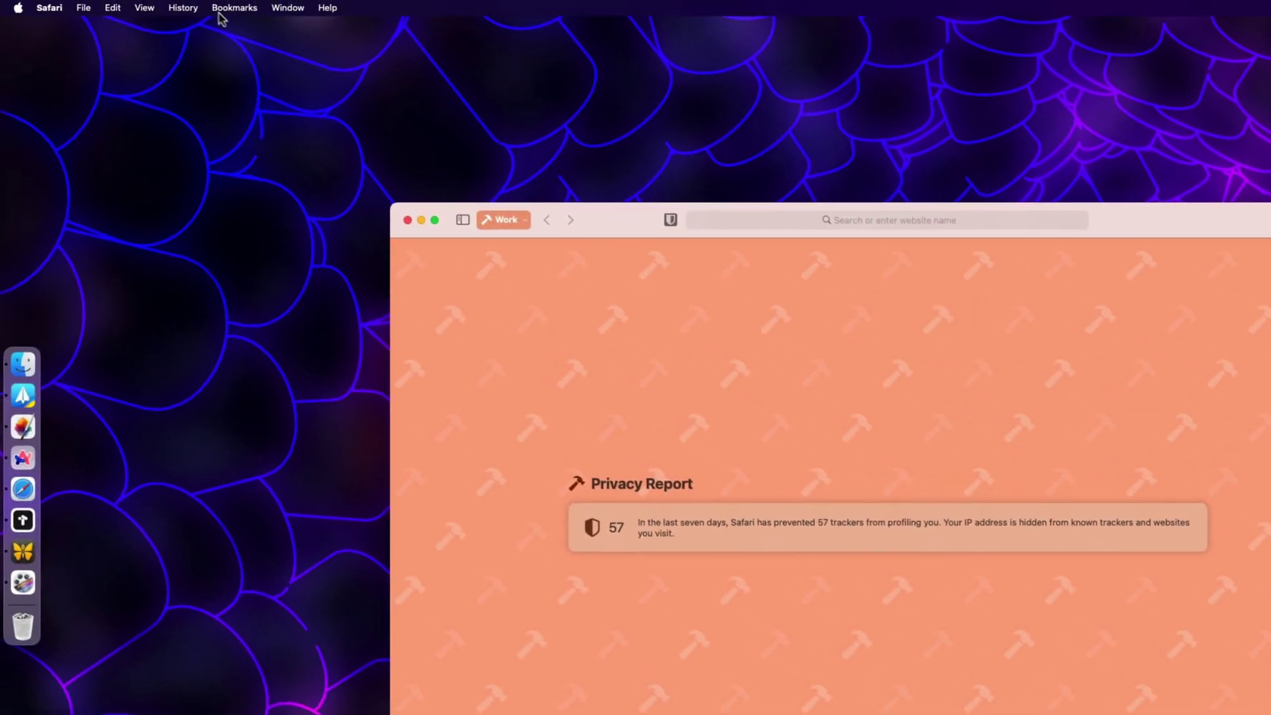
Step: Delete the Daring Fireball and Apple entries from the Work profile's full history
left_click(182, 8)
left_click(189, 25)
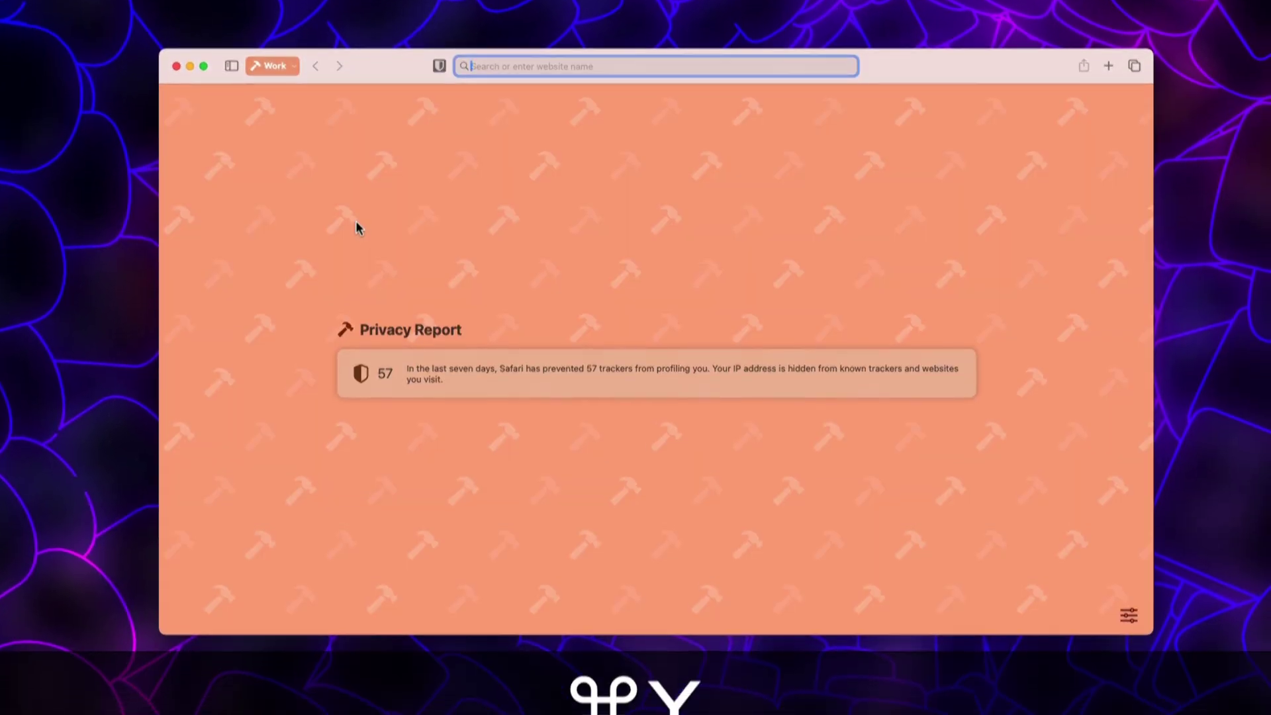
key("super+y")
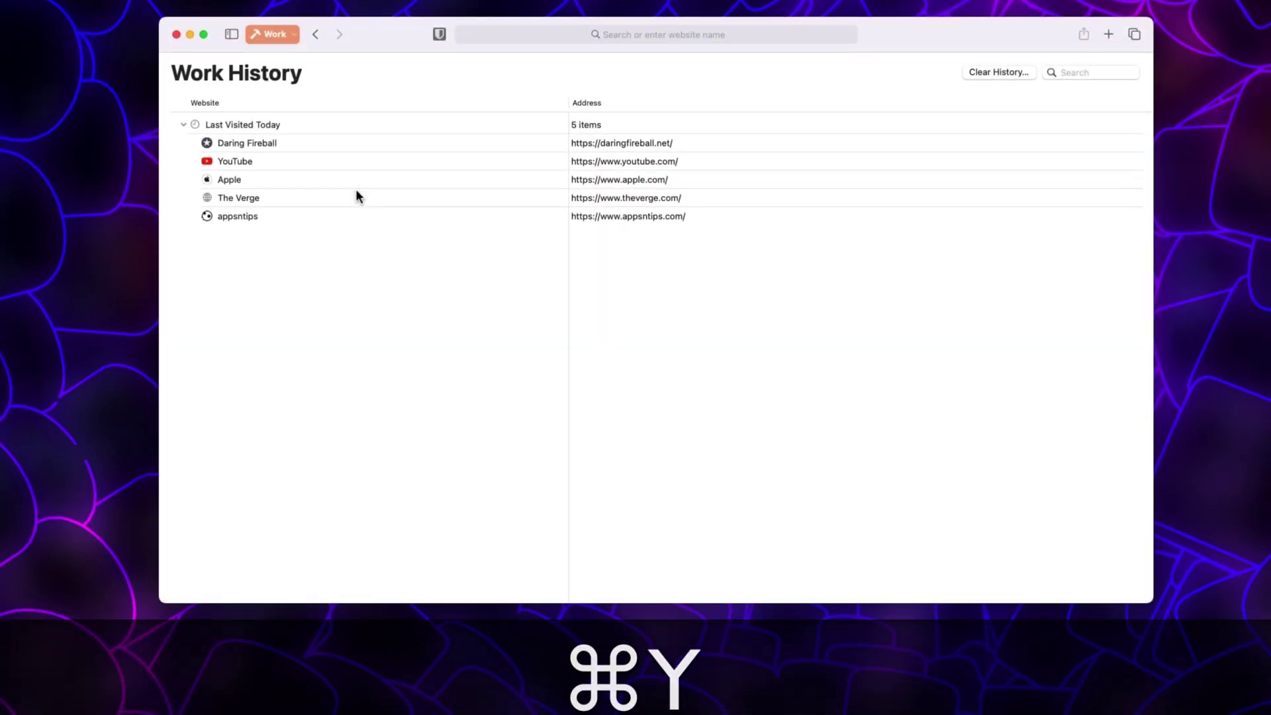
left_click(327, 143)
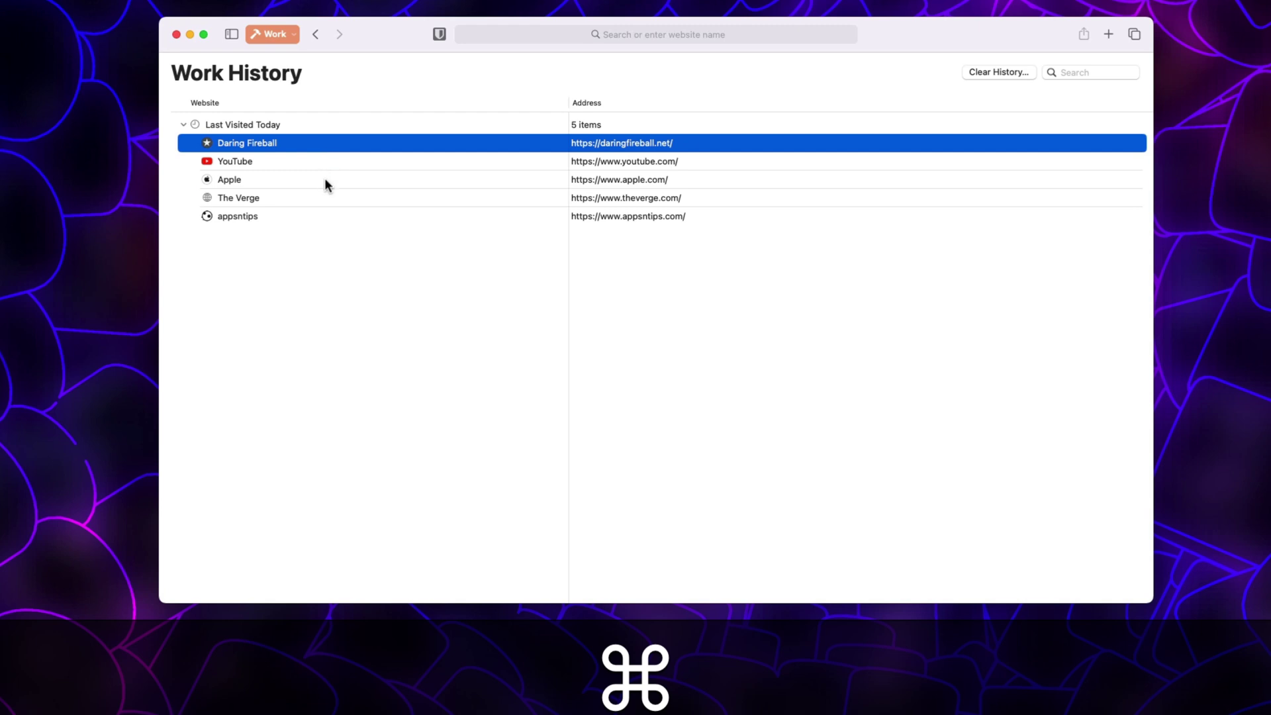
left_click(324, 178, "super")
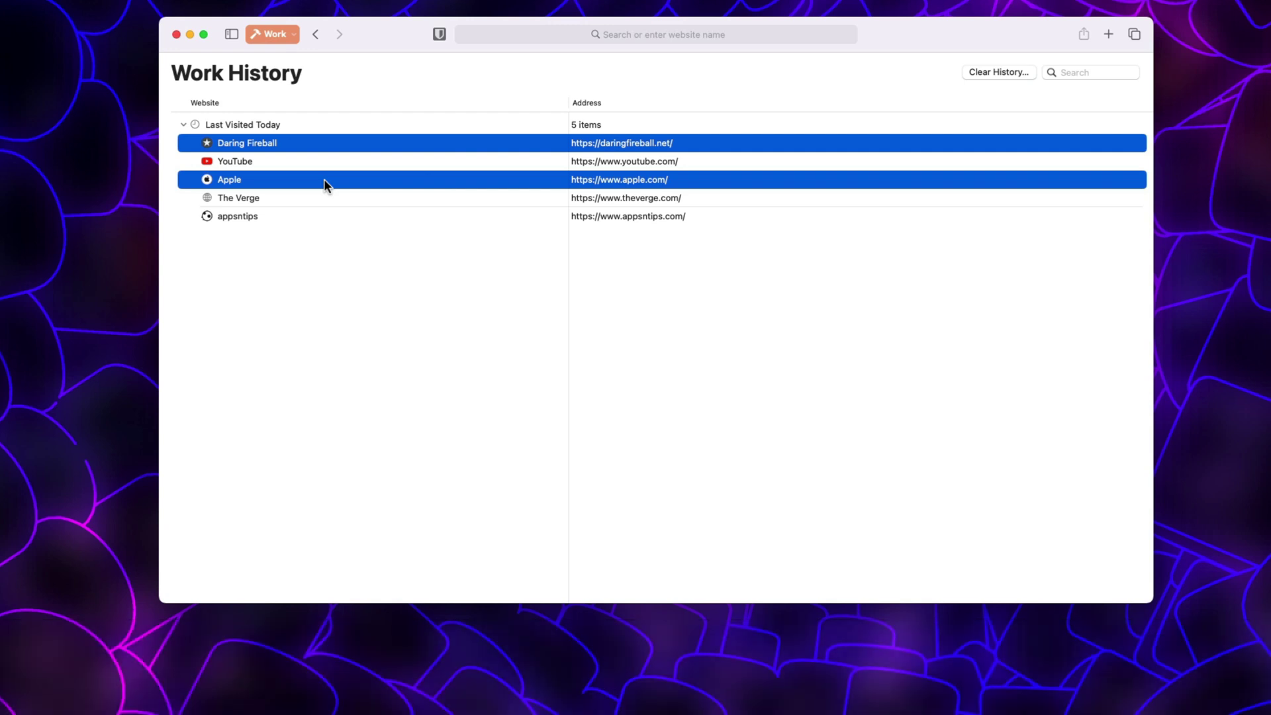
key("BackSpace")
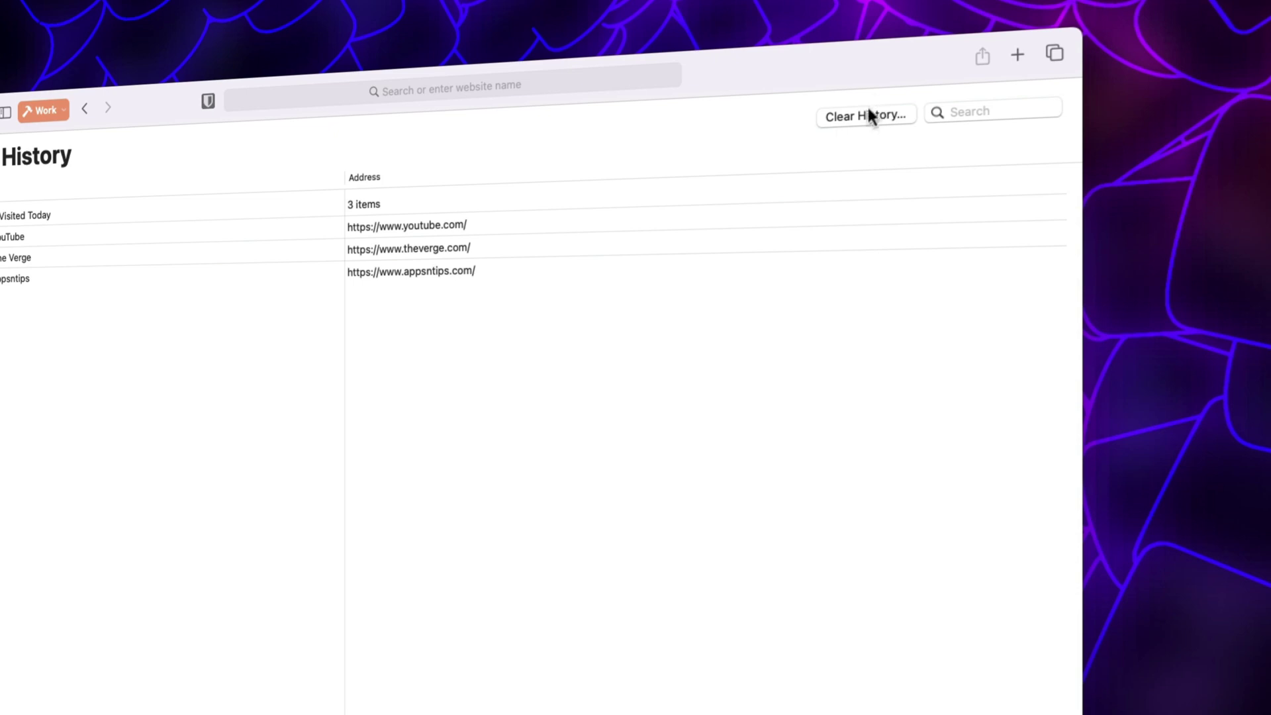
Step: Clear All History from the Work profile using the Clear History dialog
left_click(994, 73)
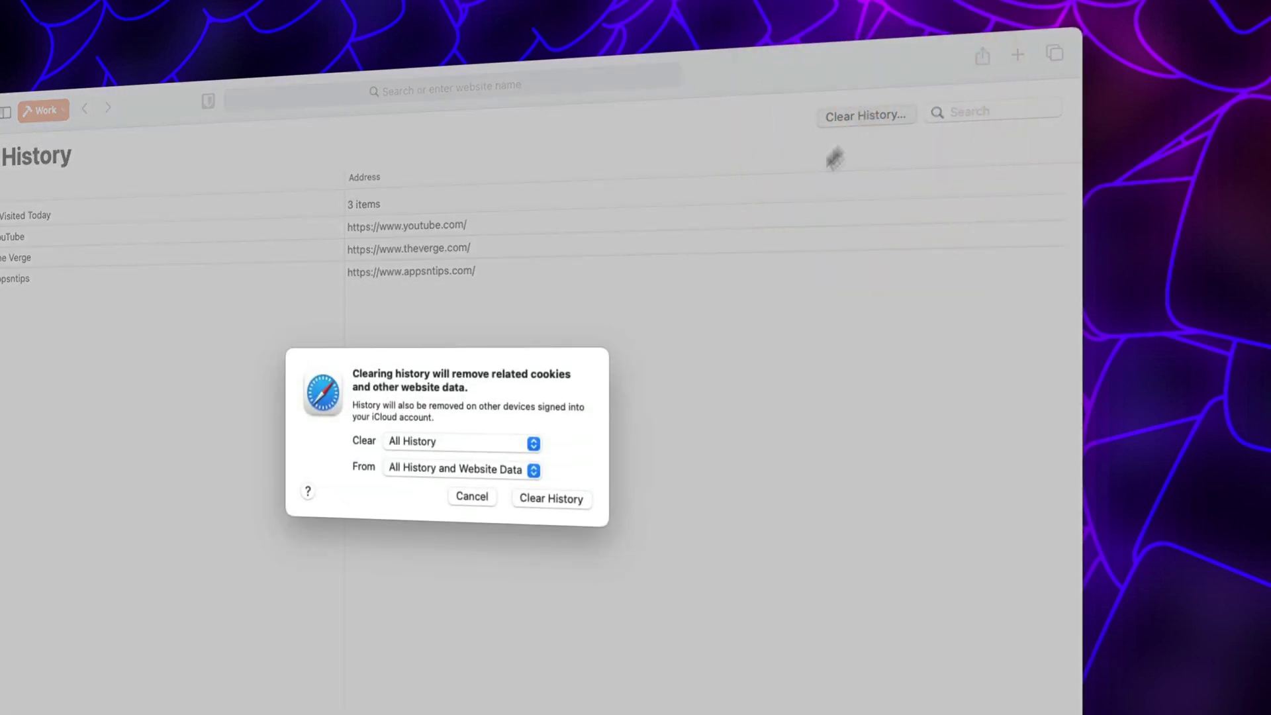
left_click(653, 420)
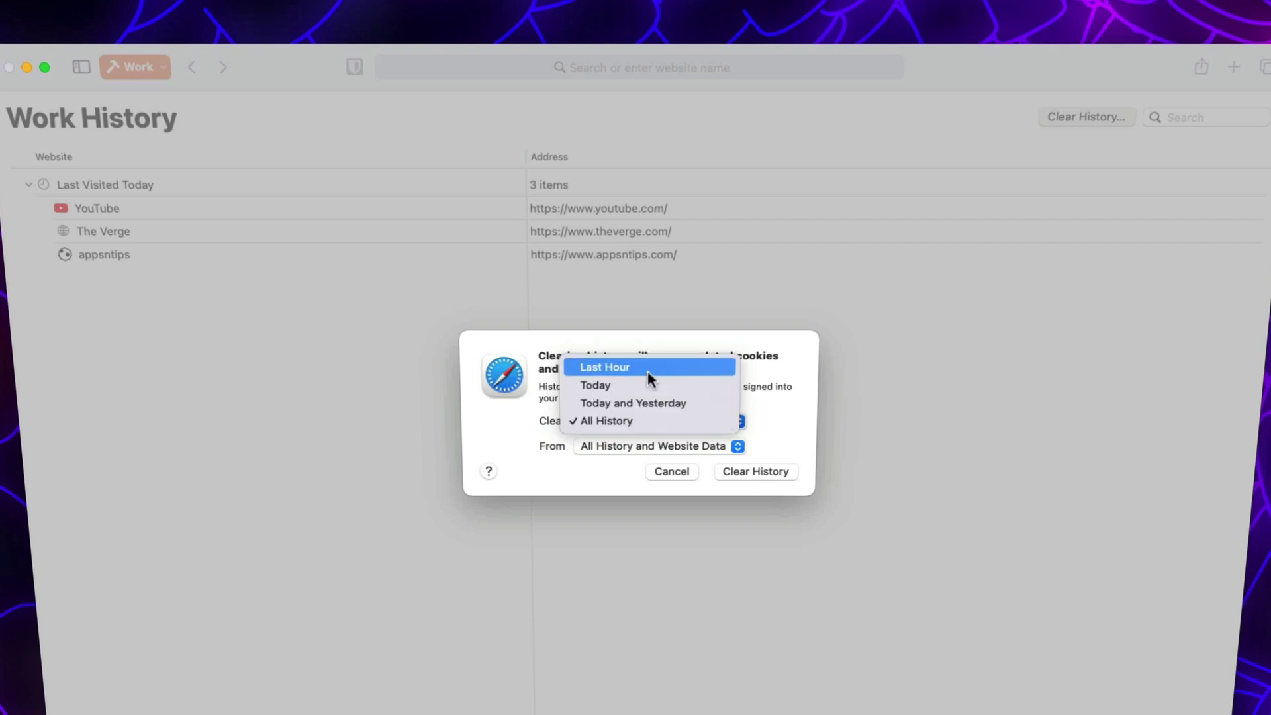
left_click(646, 422)
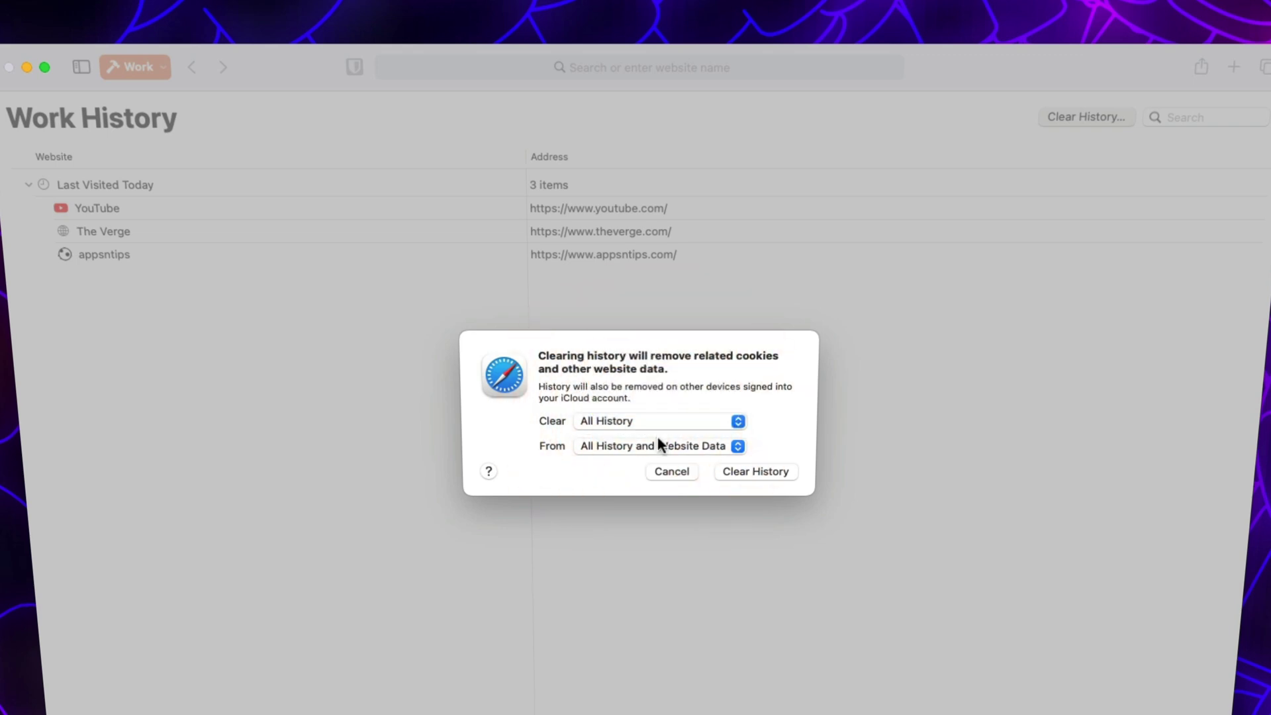
left_click(657, 444)
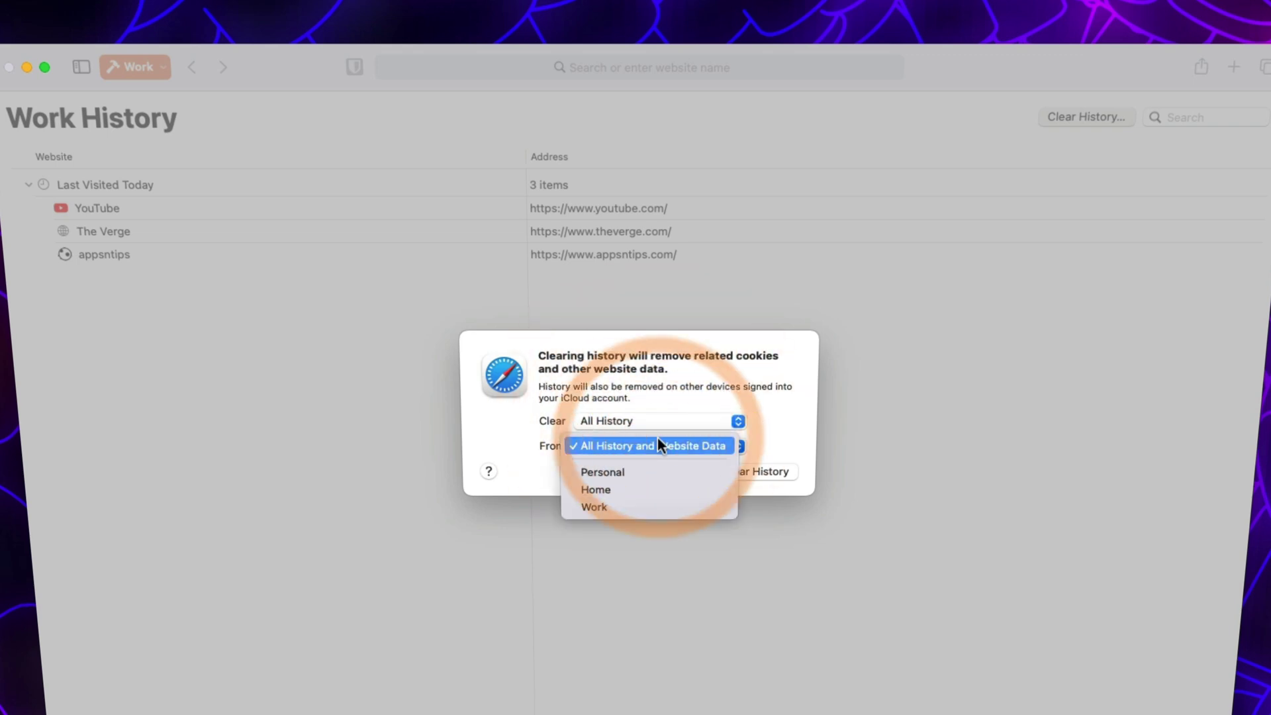
left_click(640, 505)
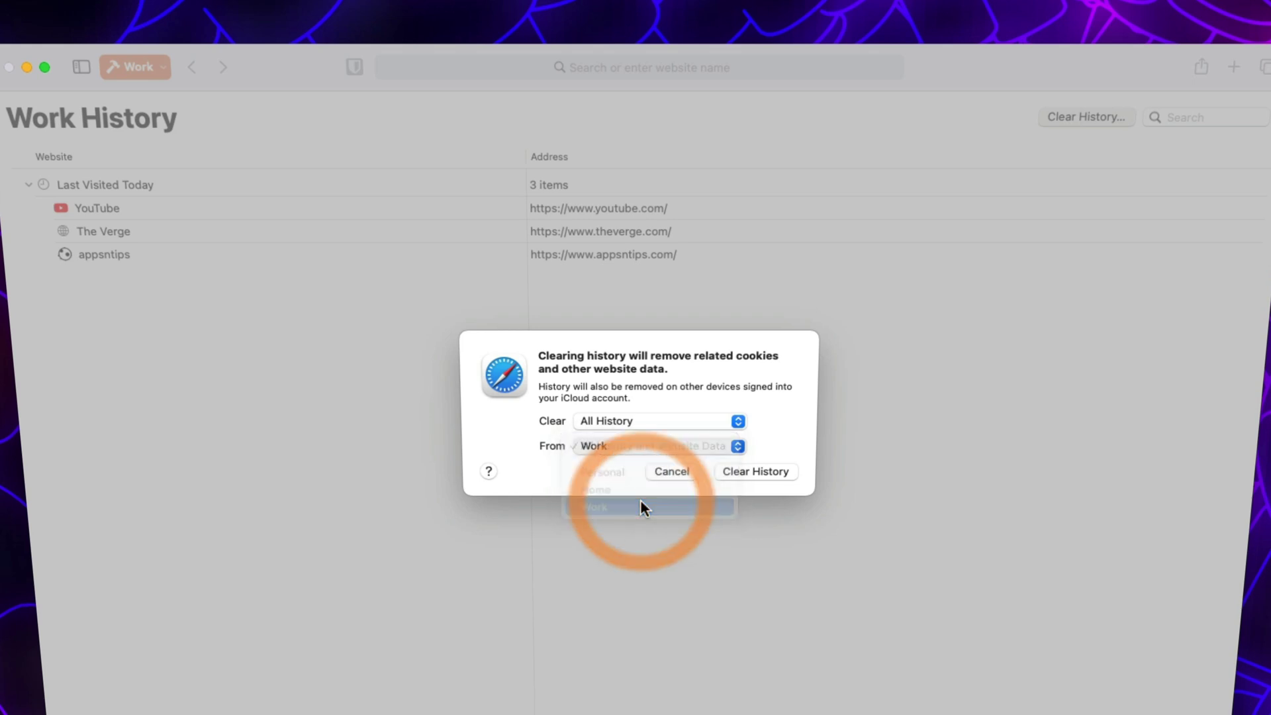
left_click(748, 474)
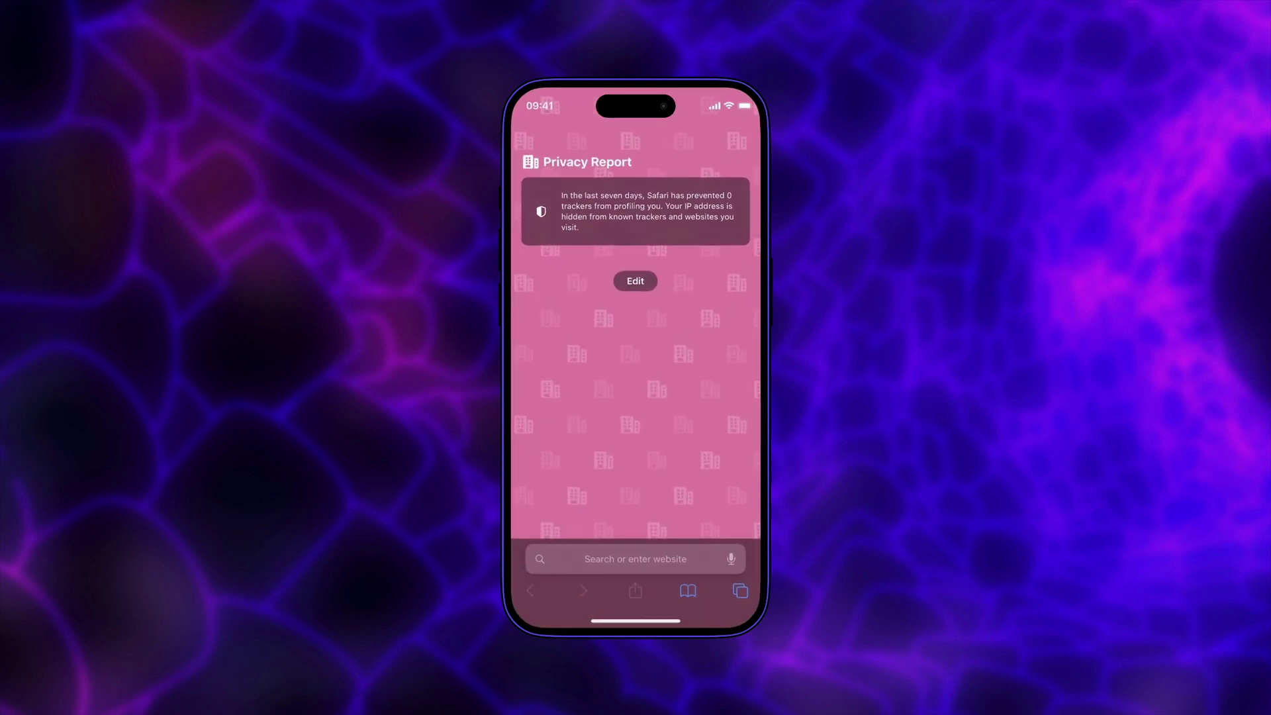
Step: On the iPhone, switch Safari from the Home to the Work profile and open its Start Page
left_click(739, 590)
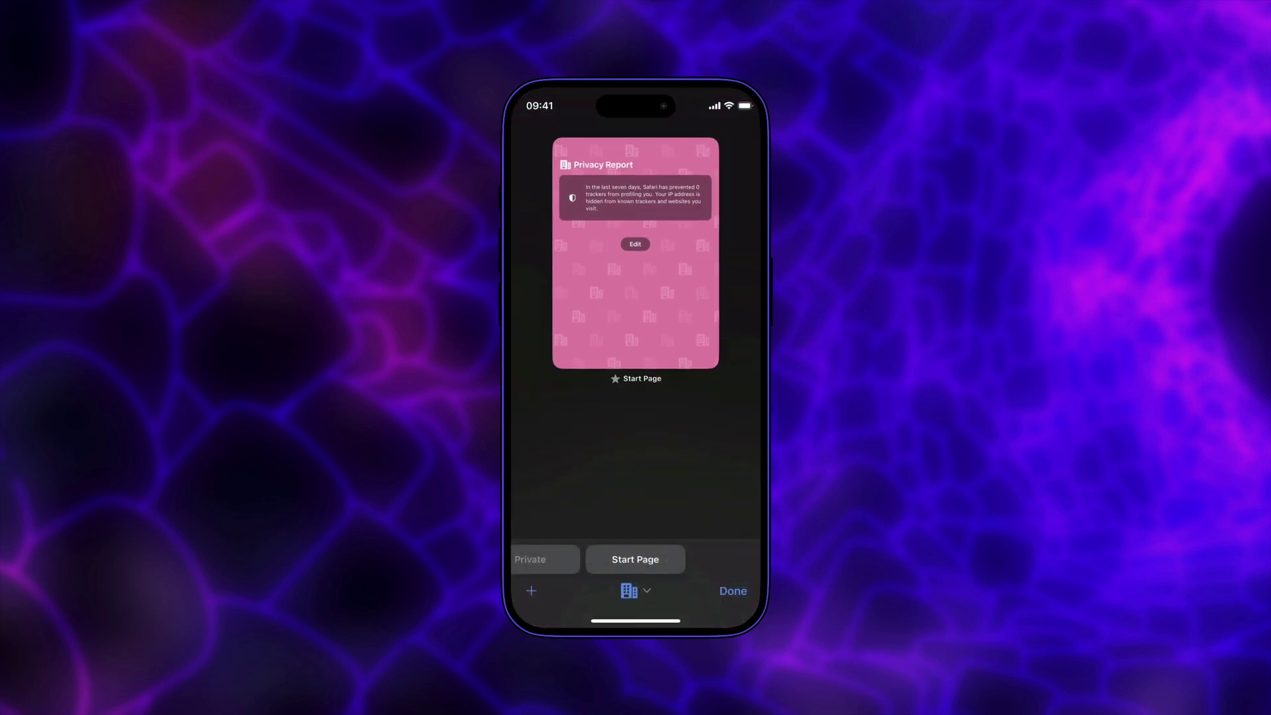
left_click(633, 590)
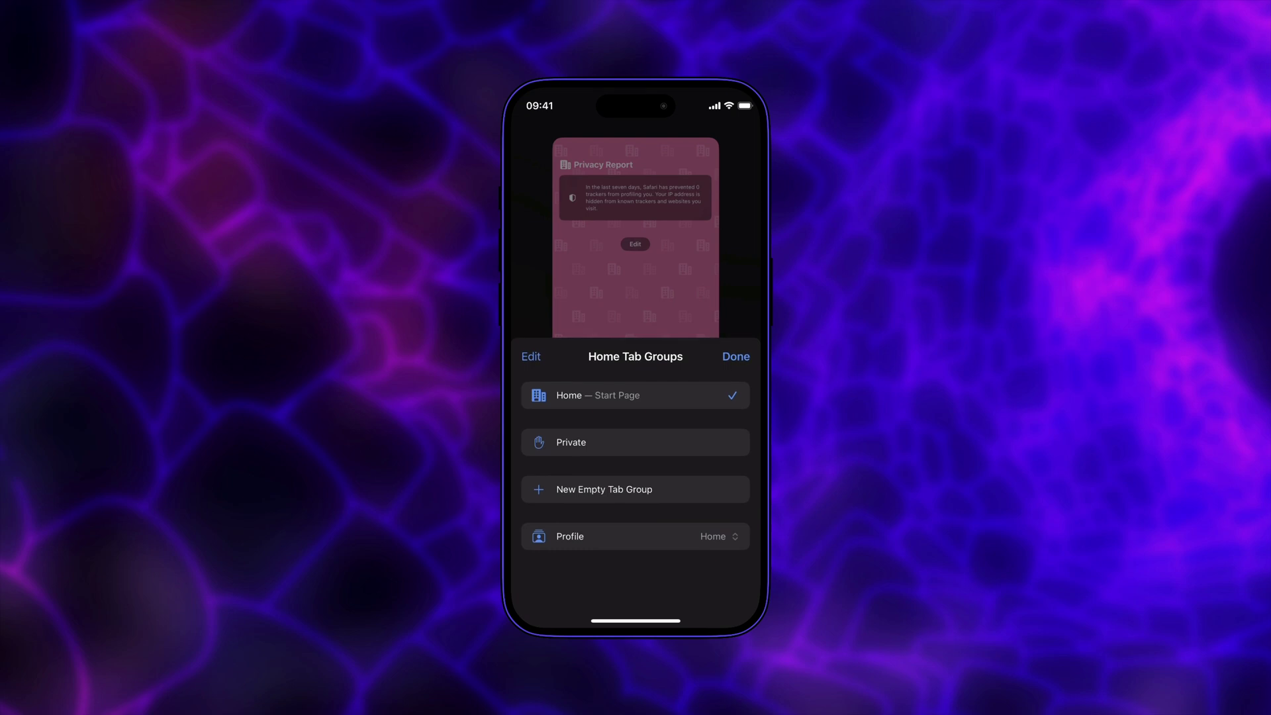
left_click(717, 537)
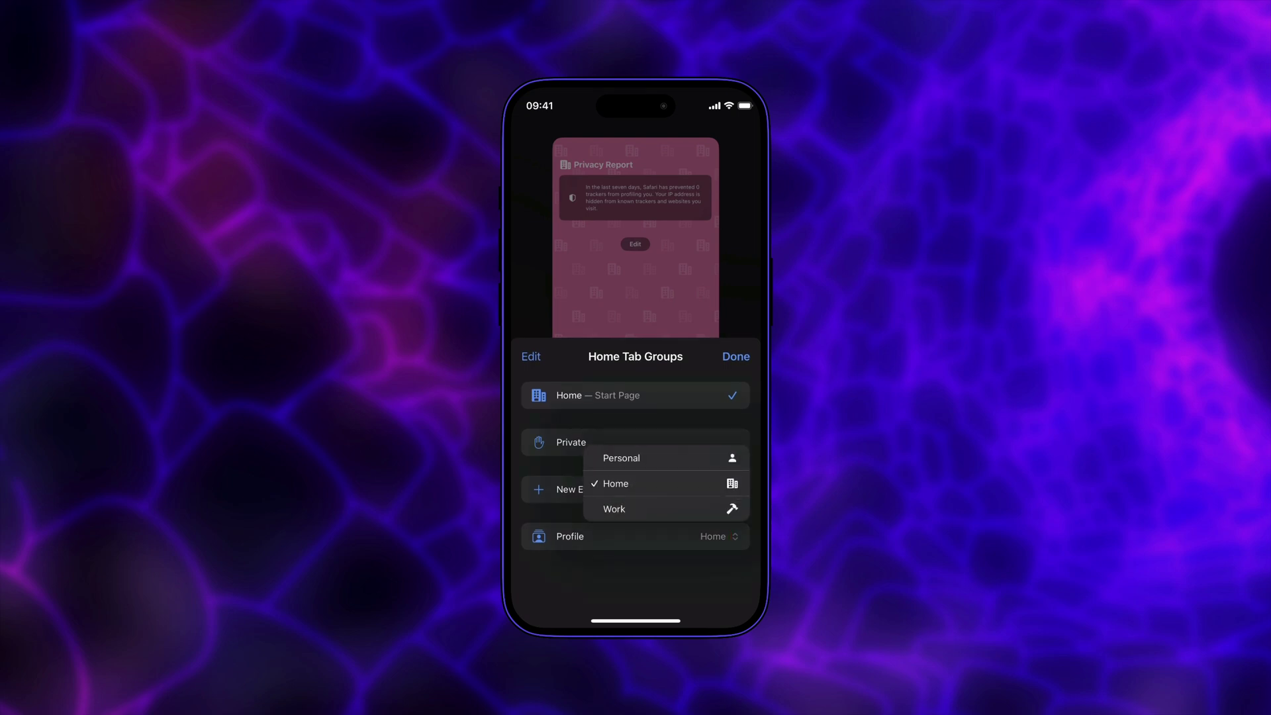
left_click(613, 508)
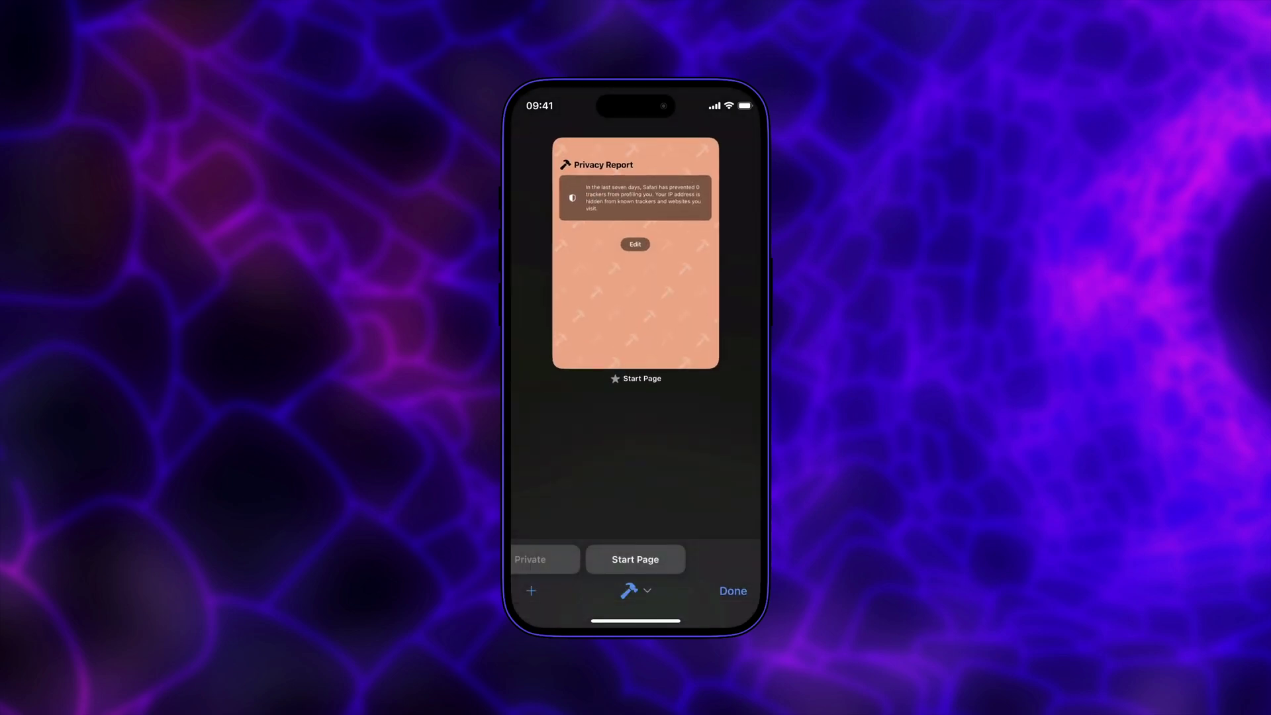
left_click(635, 310)
Step: In the iPhone's Work History, swipe the Apple entry, then clear all history for Work
left_click(688, 591)
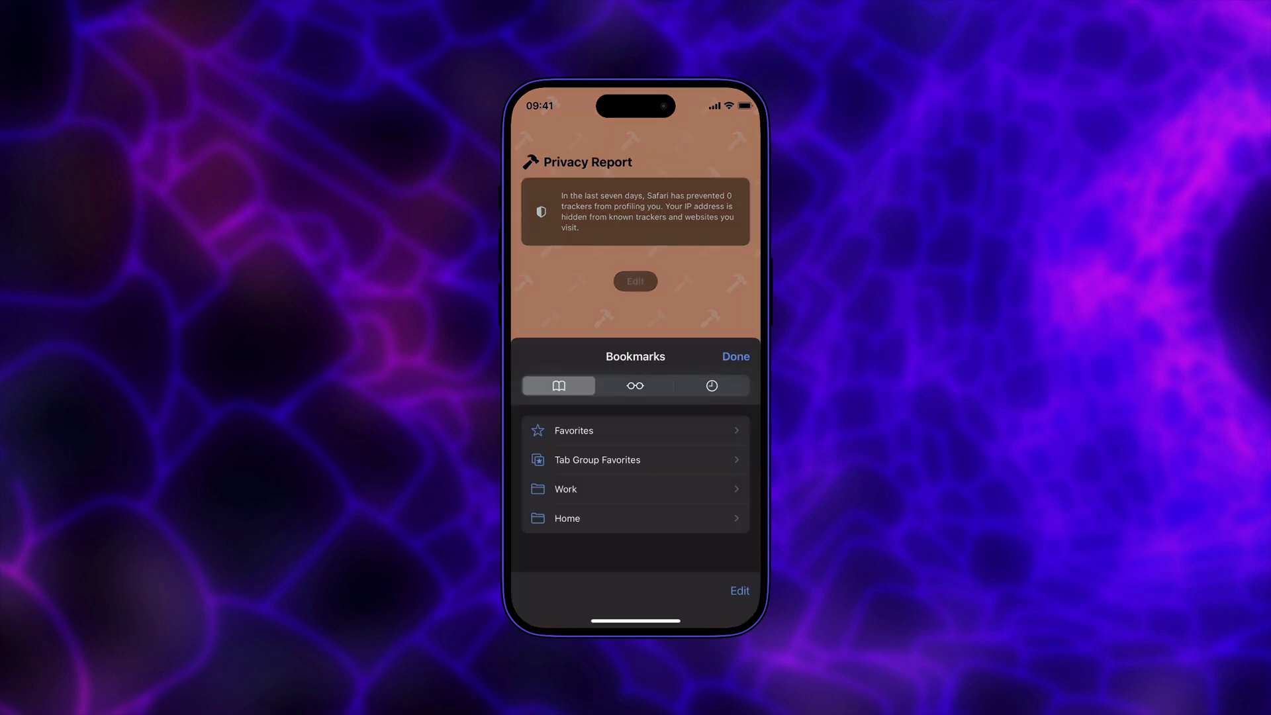
left_click(712, 386)
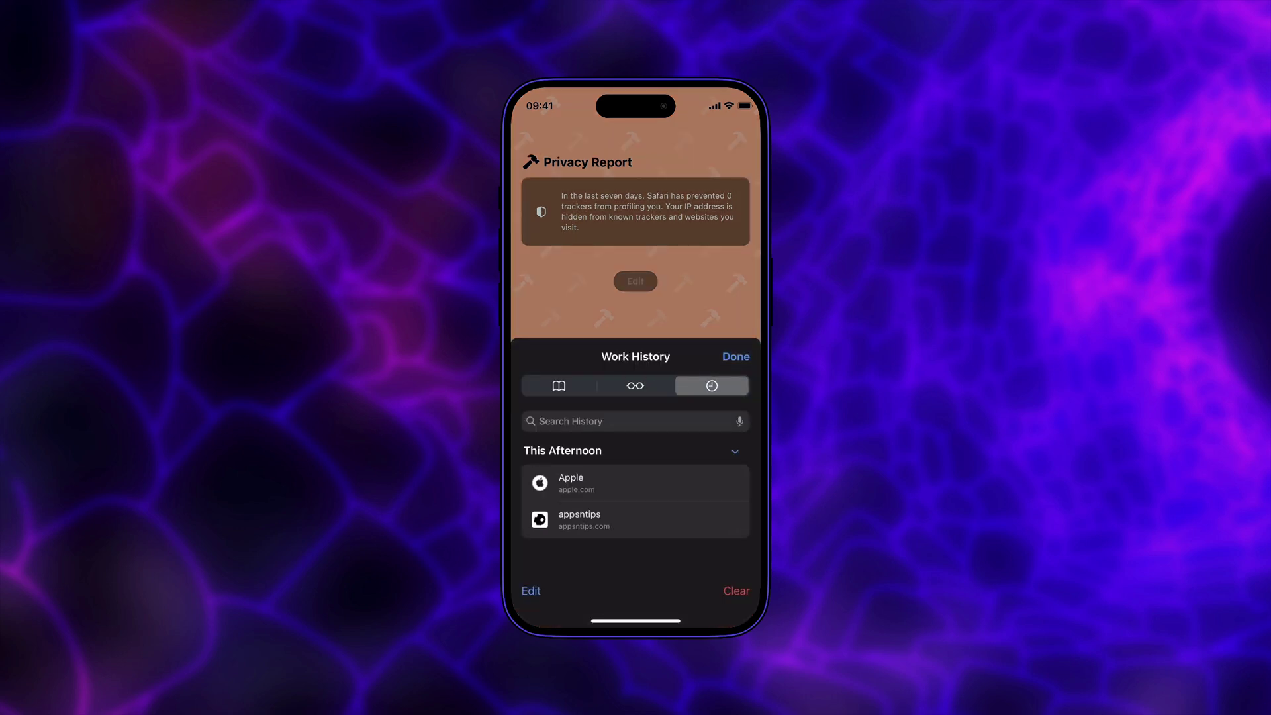
left_click_drag(661, 483, 596, 482)
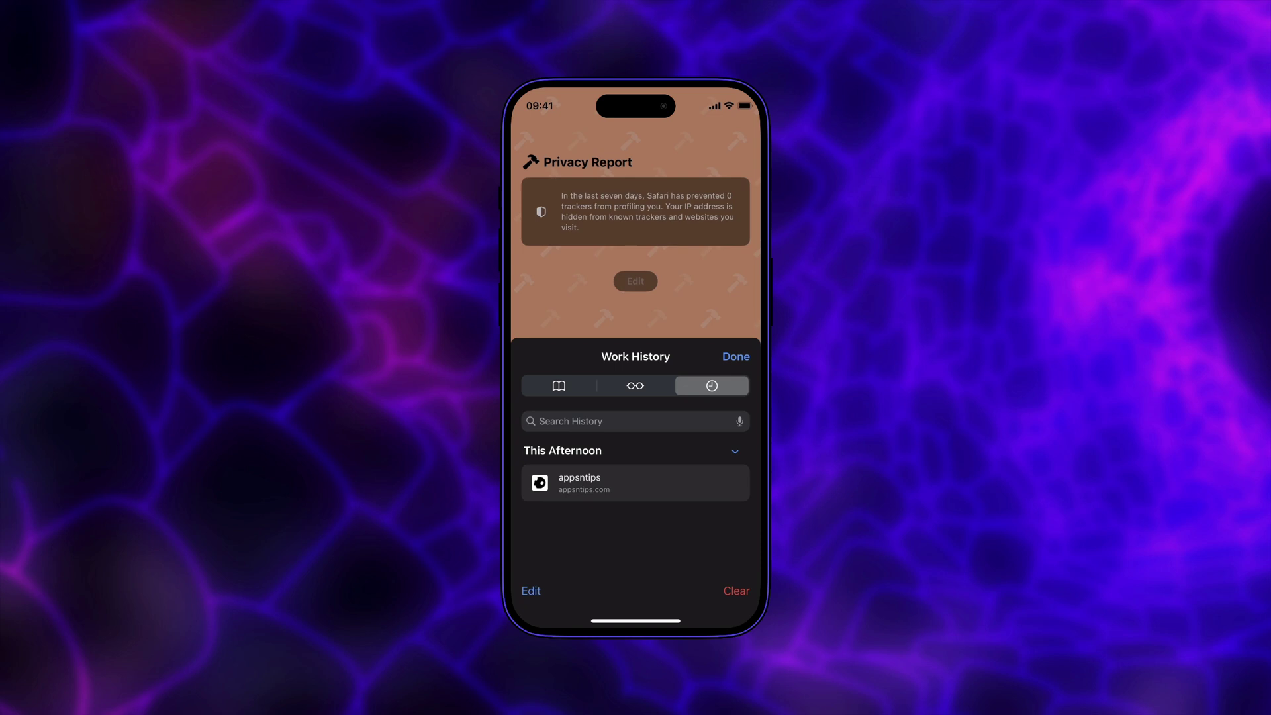
left_click(736, 590)
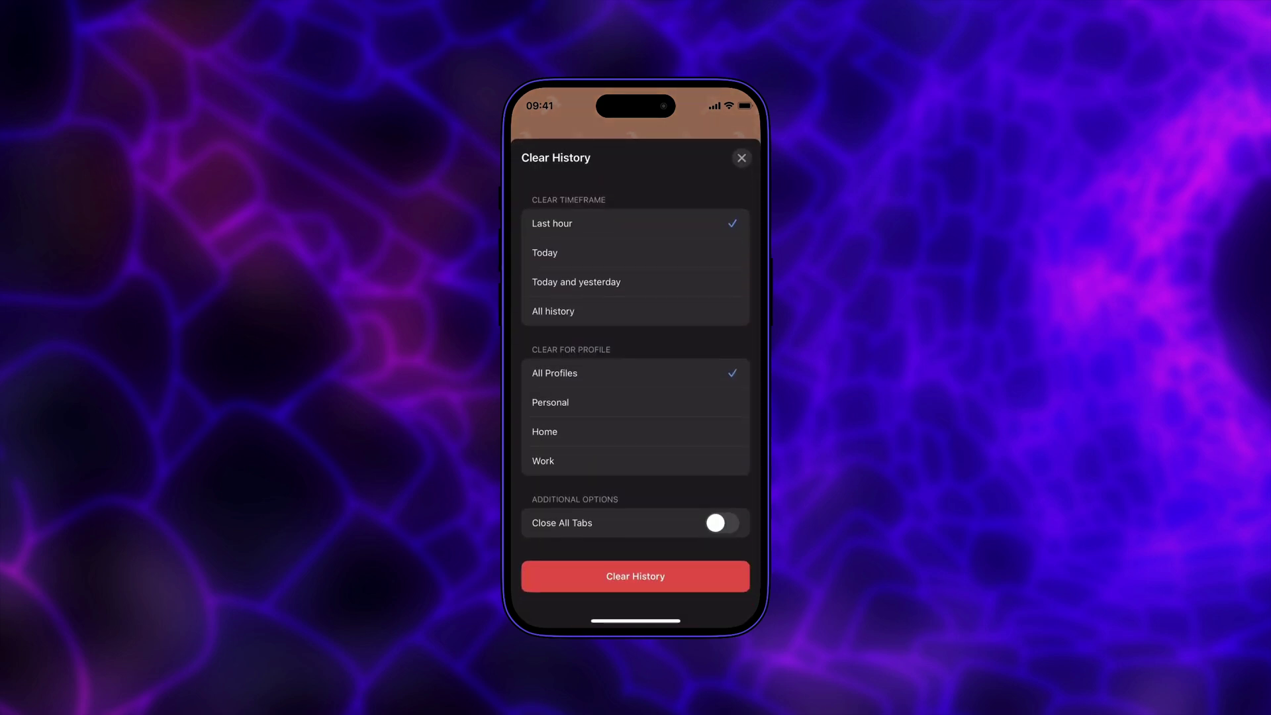
left_click(554, 311)
left_click(543, 461)
left_click(635, 576)
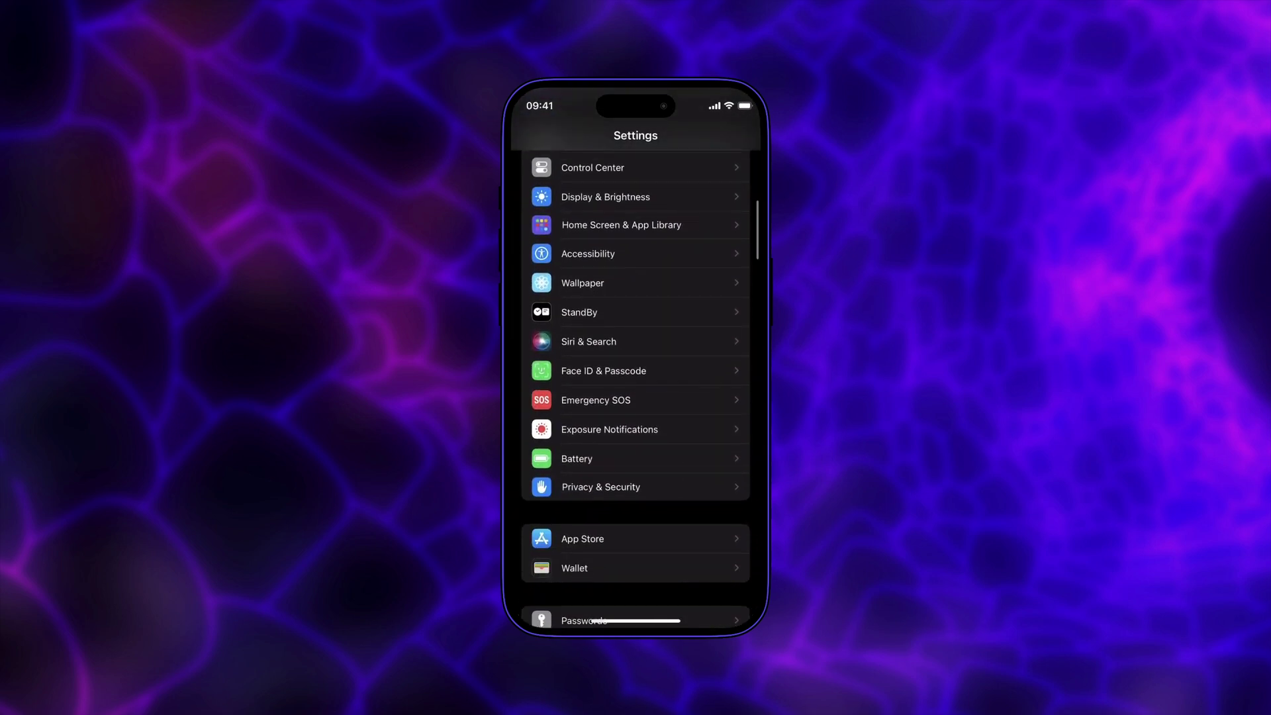
Step: Open Safari's page in iOS Settings and scroll down to its privacy options
scroll(635, 384, "down", 6)
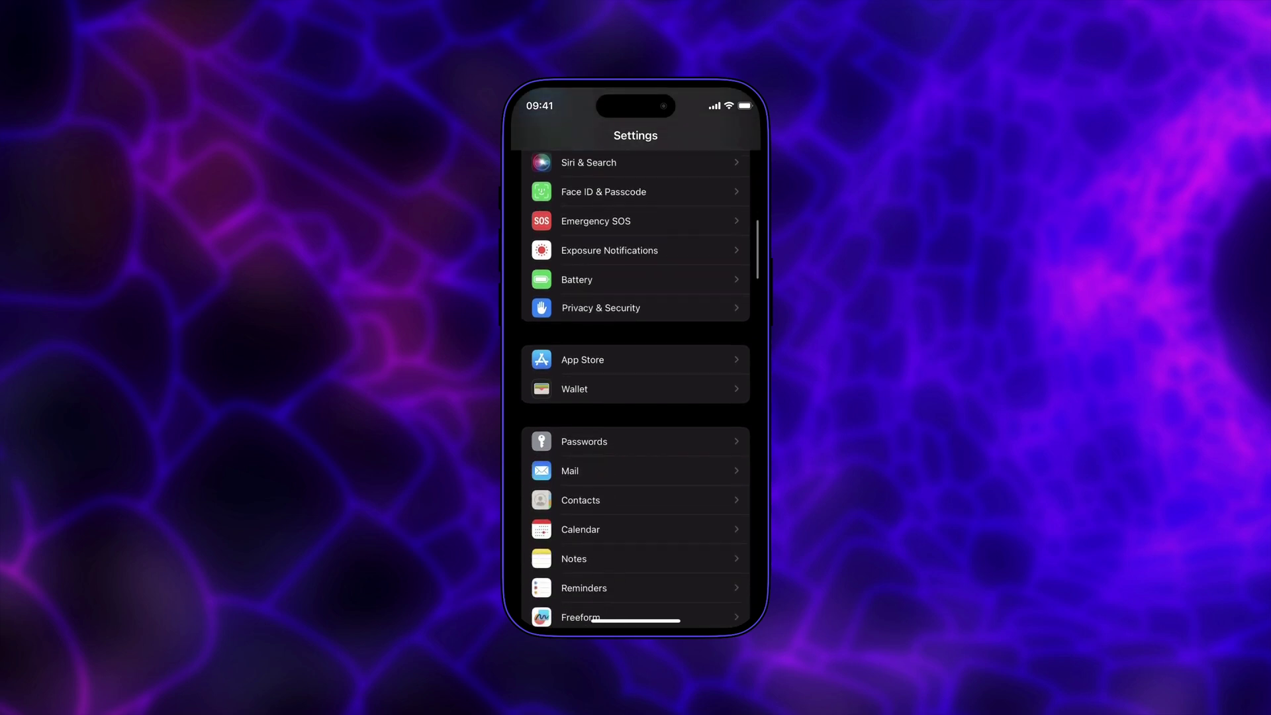
left_click(735, 507)
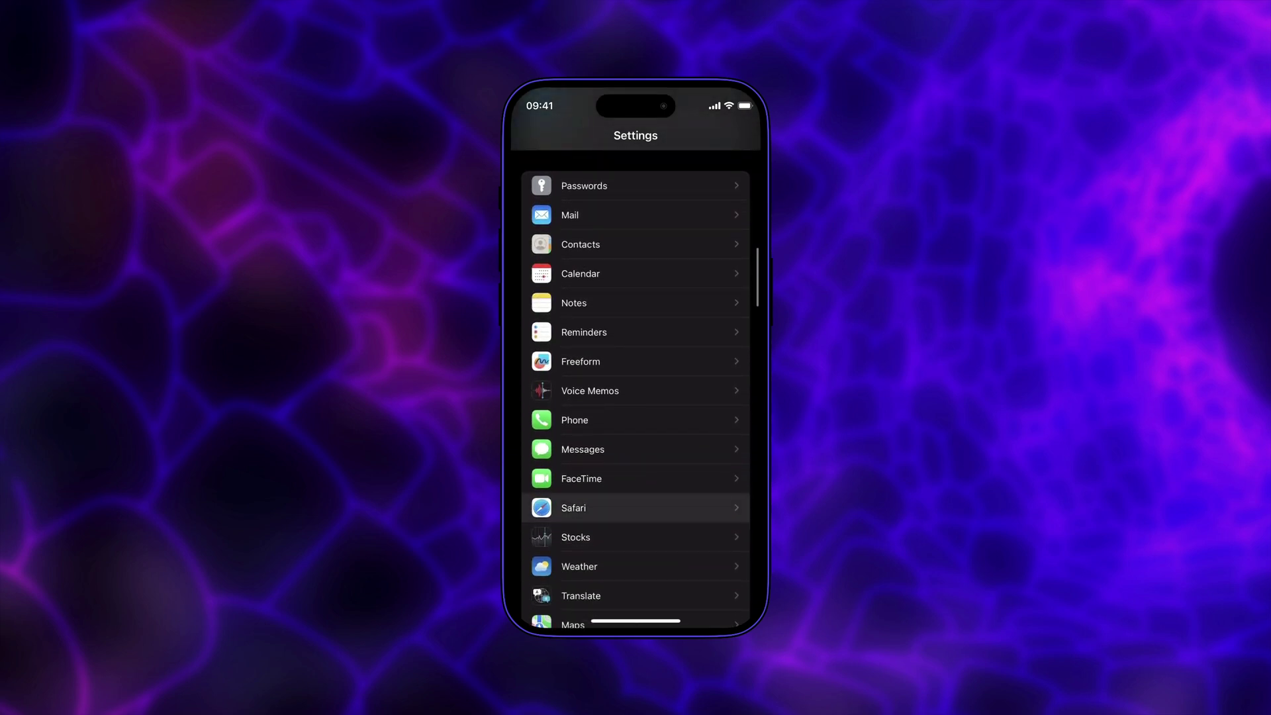
scroll(636, 384, "down", 7)
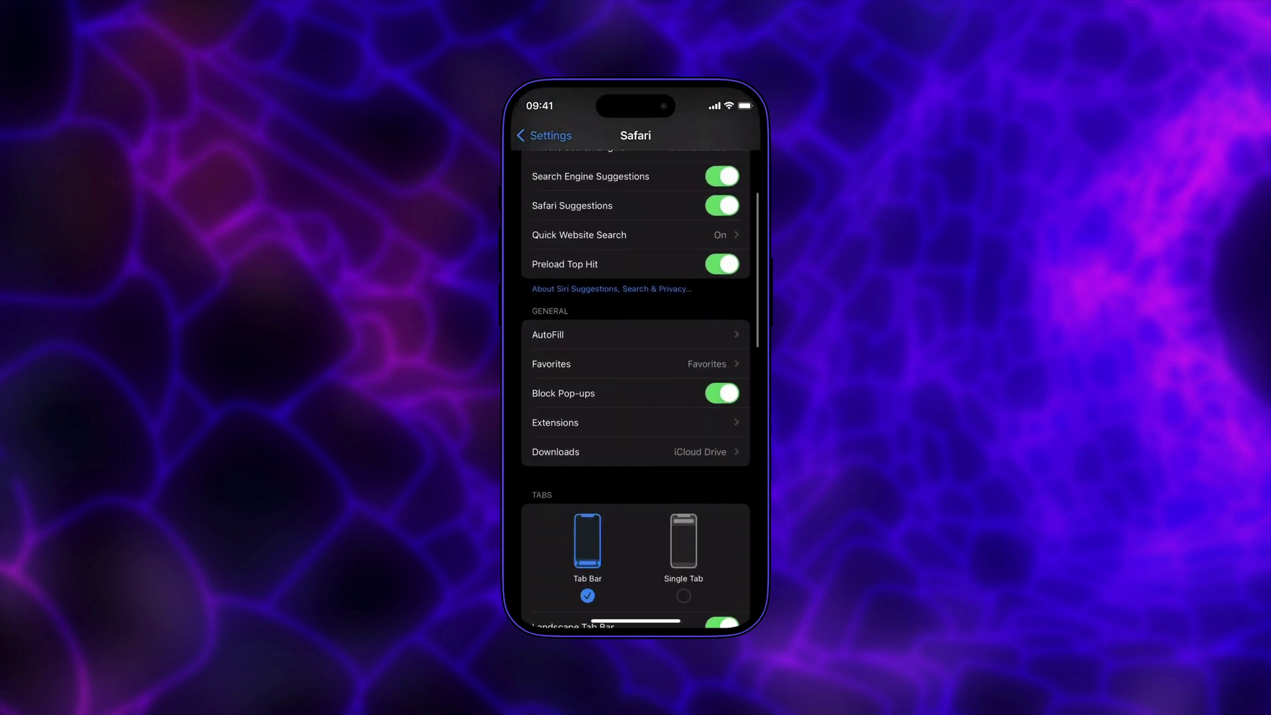
scroll(635, 383, "down", 6)
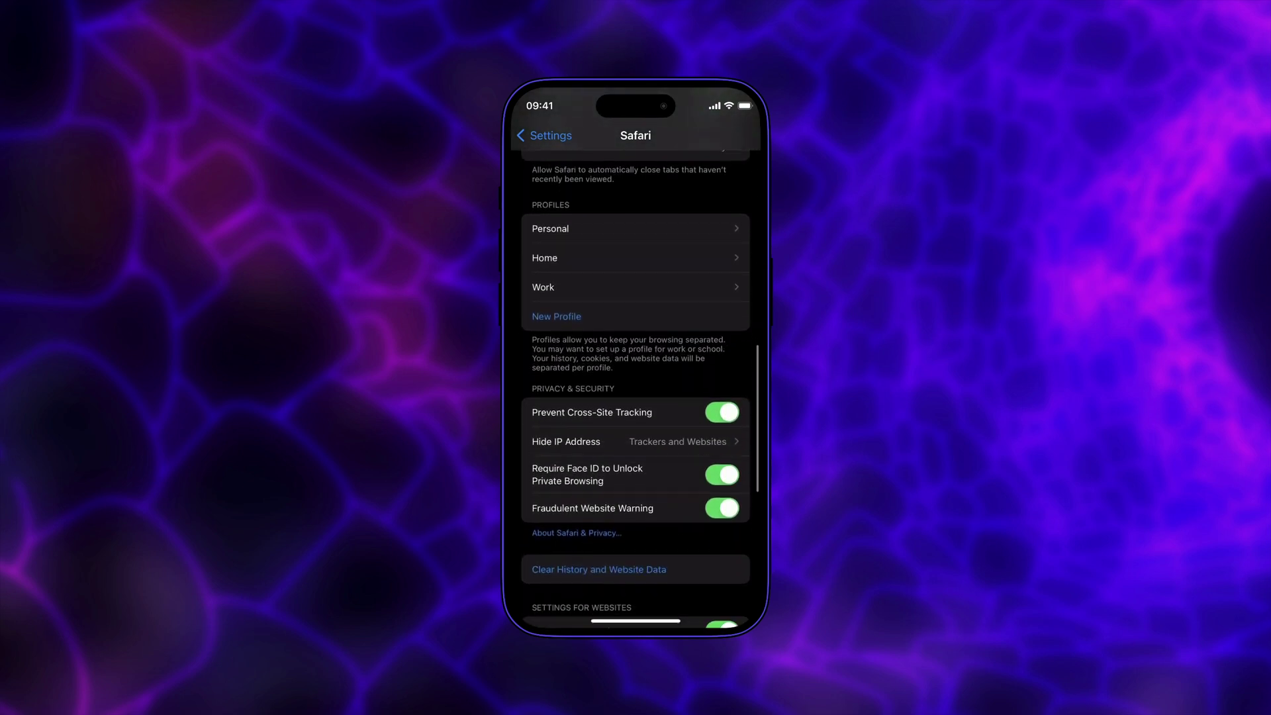
Step: Open Clear History and Website Data, choosing All history and the Work profile only
left_click(698, 429)
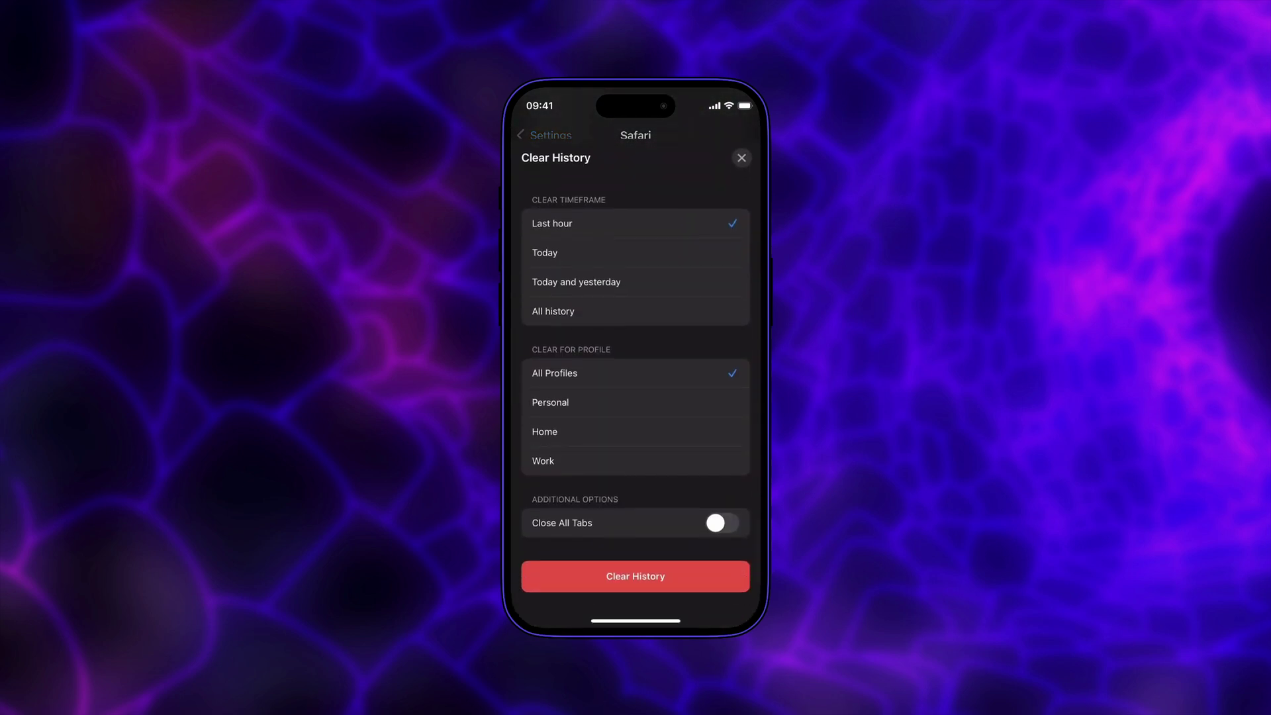
left_click(597, 311)
left_click(596, 461)
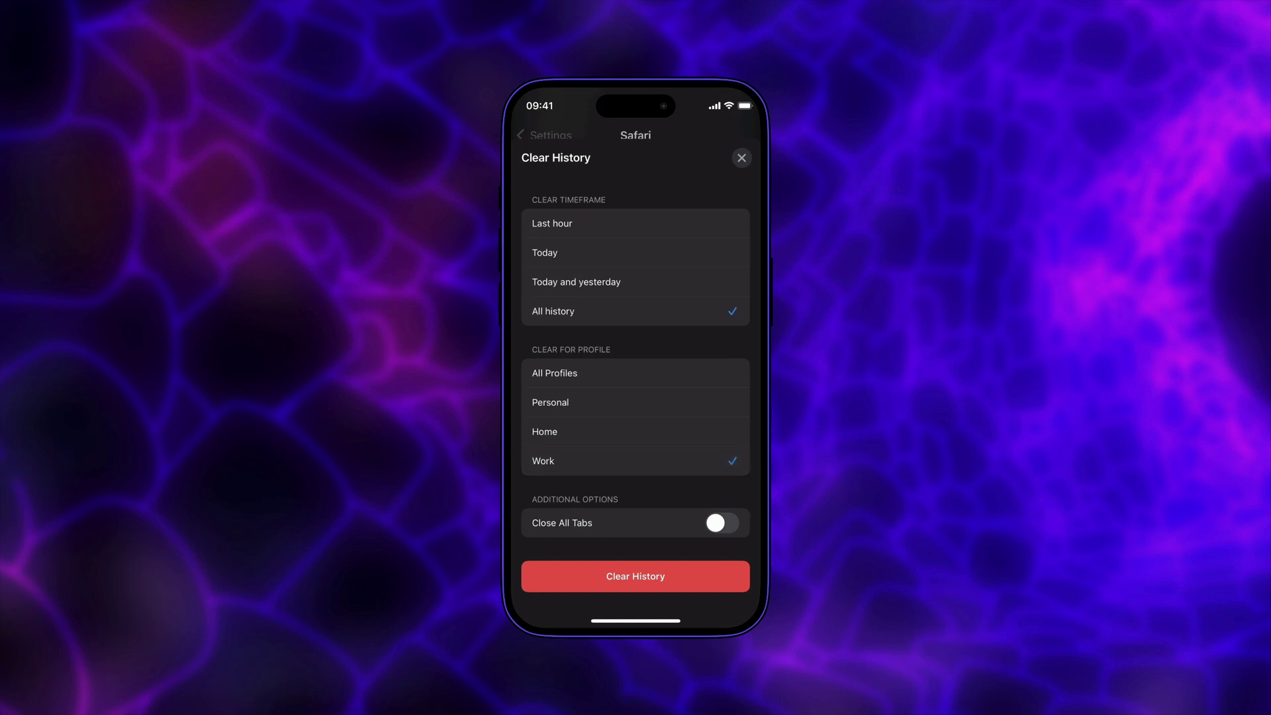